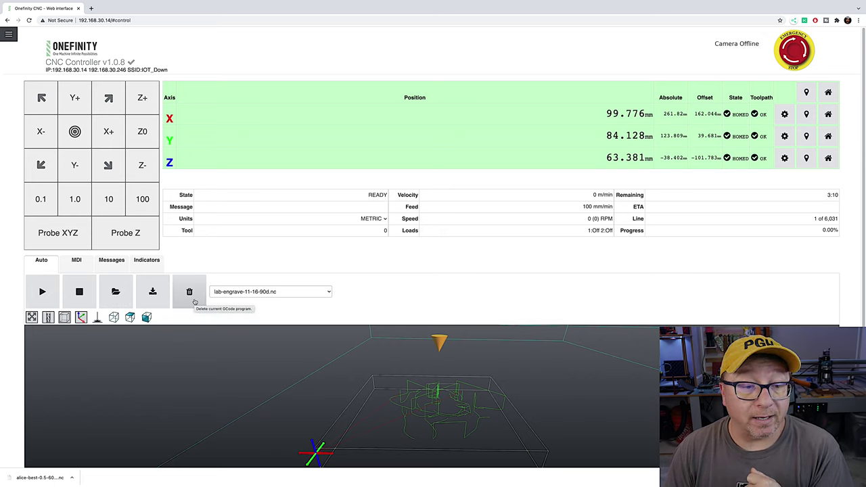
Scroll down to reveal the lab-engrave-11-16-90d.nc G-code listing below the 3D preview
{"action": "scroll", "coordinate": [502, 273], "scroll_direction": "down", "scroll_amount": 1}
{"action": "scroll", "coordinate": [502, 272], "scroll_direction": "down", "scroll_amount": 3}
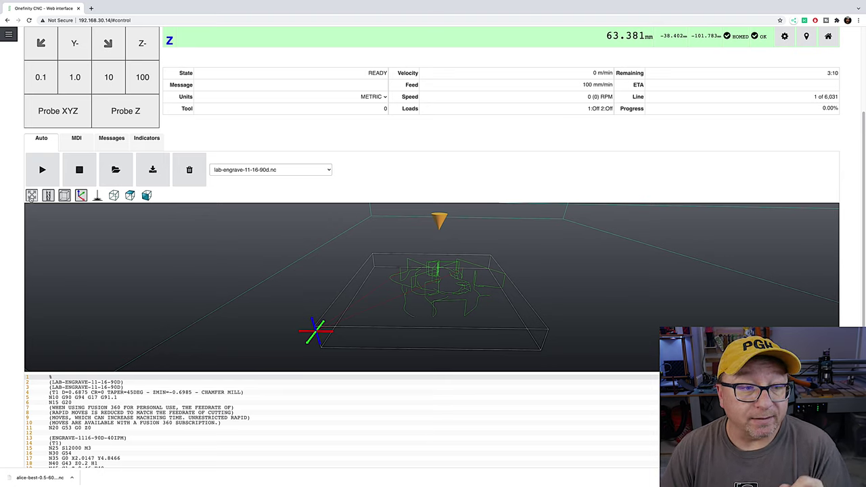
Minimize the 3D preview to a thumbnail so the lab-engrave G-code listing shows, scrolled to the top
{"action": "left_click", "coordinate": [32, 195]}
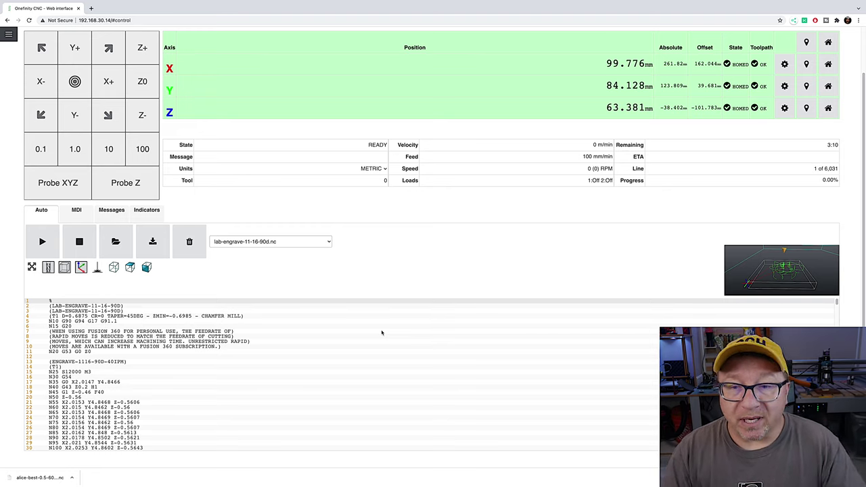
{"action": "scroll", "coordinate": [595, 238], "scroll_direction": "up", "scroll_amount": 2}
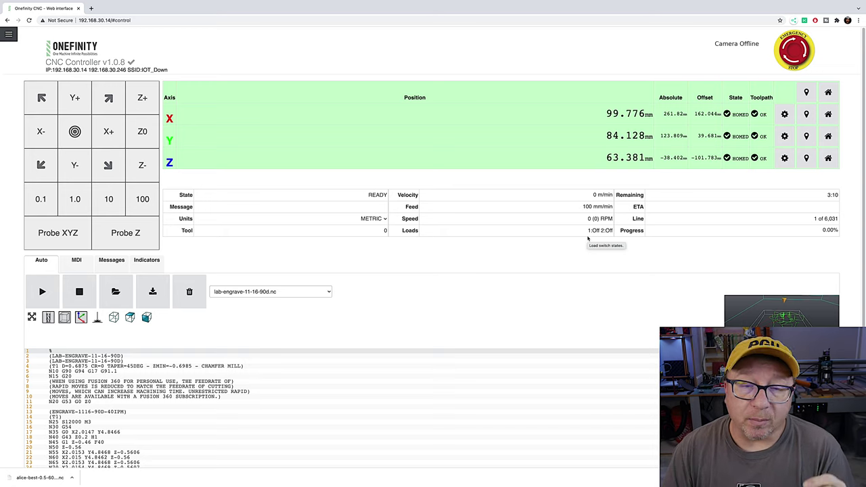
Choose Team Onefinity.ngc from the program dropdown (659 lines, 2:08 estimated)
{"action": "left_click", "coordinate": [328, 293]}
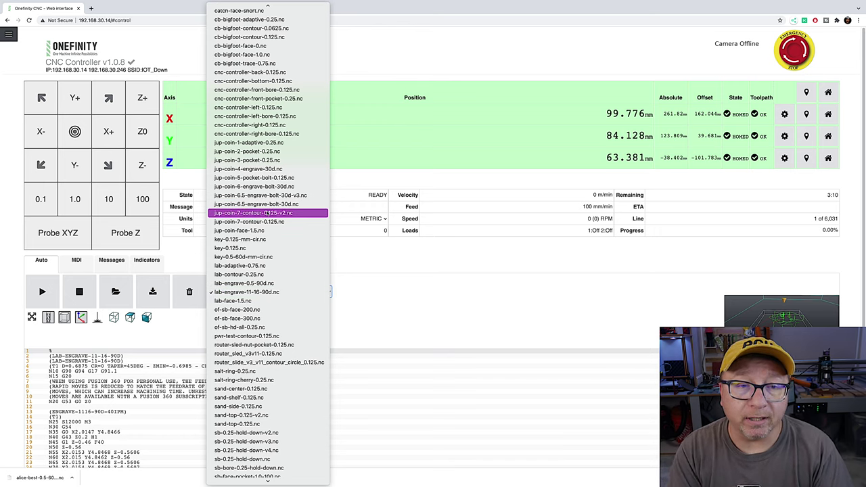
{"action": "scroll", "coordinate": [274, 177], "scroll_direction": "up", "scroll_amount": 5}
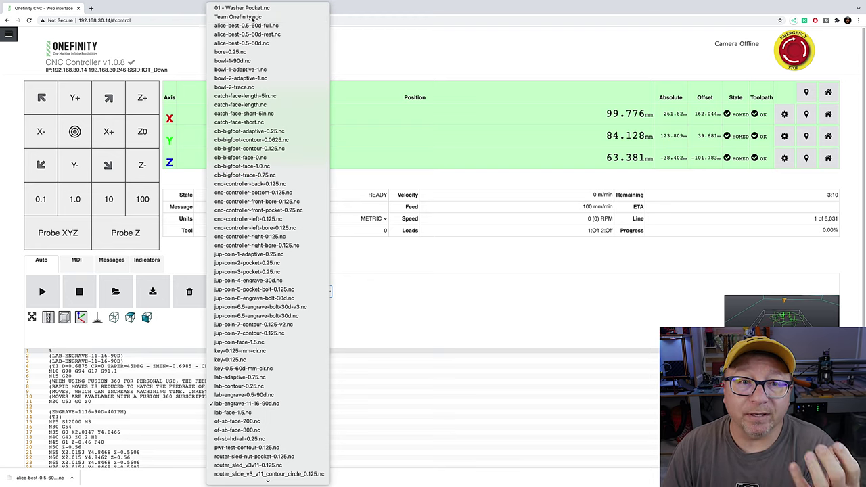
{"action": "left_click", "coordinate": [254, 18]}
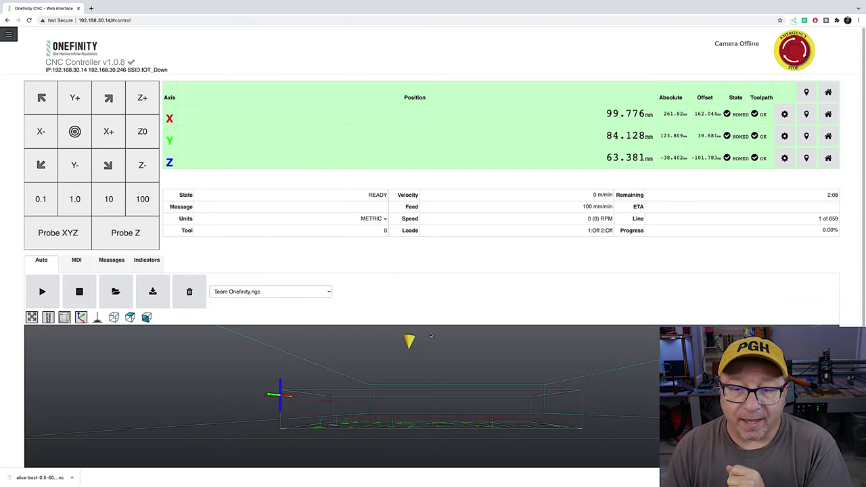
Orbit the TEAM ONEFINITY toolpath to a top view, with its G21 G40 G49 M6 T1 listing below
{"action": "left_click_drag", "start_coordinate": [493, 365], "coordinate": [483, 390]}
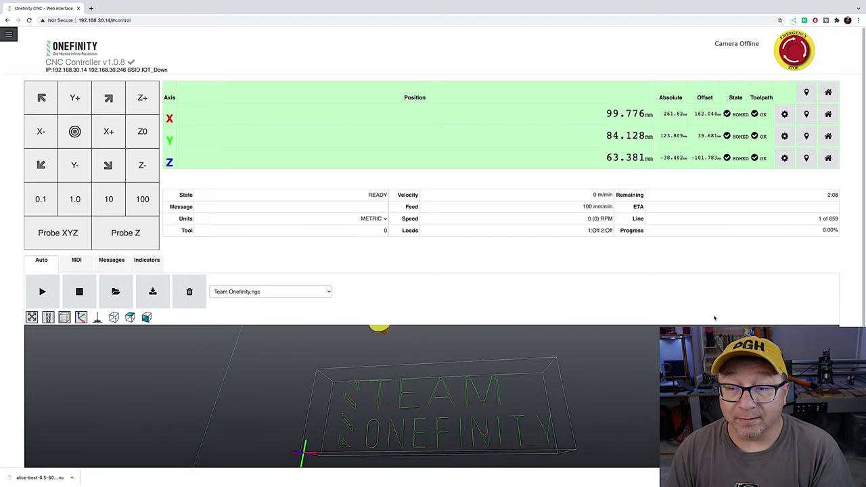
{"action": "scroll", "coordinate": [803, 266], "scroll_direction": "down", "scroll_amount": 1}
{"action": "scroll", "coordinate": [803, 266], "scroll_direction": "down", "scroll_amount": 2}
{"action": "mouse_move", "coordinate": [422, 325]}
{"action": "left_mouse_down"}
{"action": "mouse_move", "coordinate": [406, 316]}
{"action": "mouse_move", "coordinate": [416, 313]}
{"action": "left_mouse_up"}
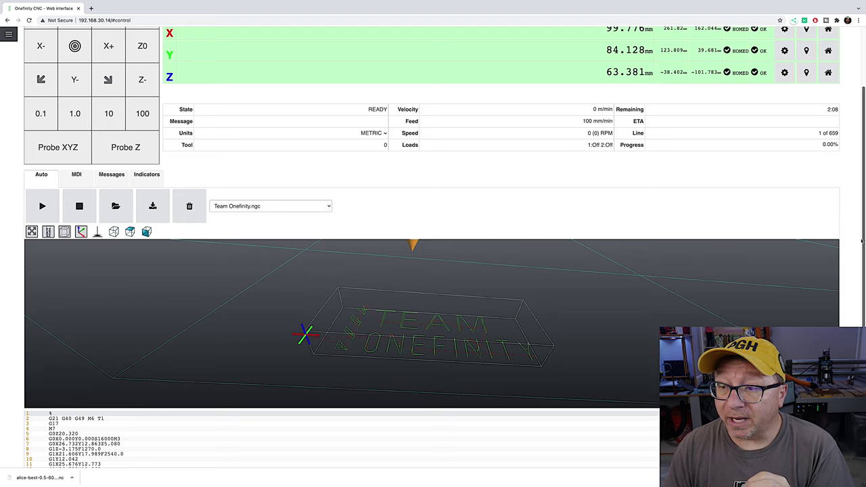
{"action": "scroll", "coordinate": [857, 244], "scroll_direction": "down", "scroll_amount": 3}
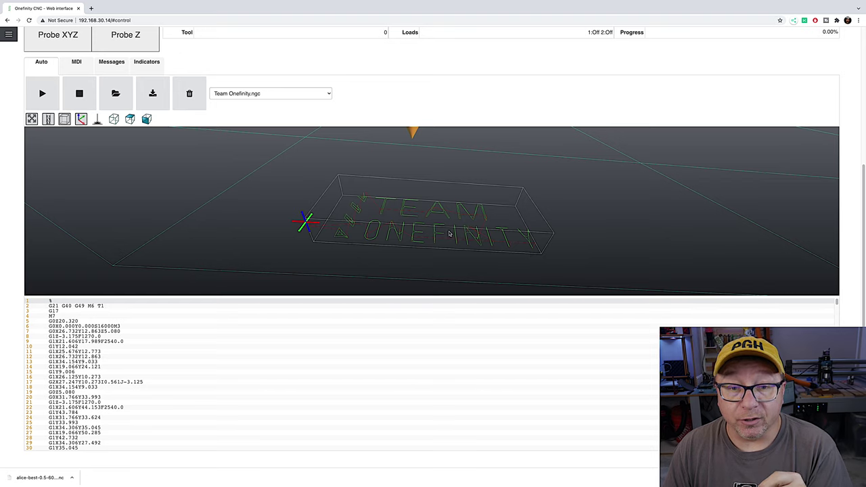
{"action": "left_click_drag", "start_coordinate": [450, 234], "coordinate": [452, 227]}
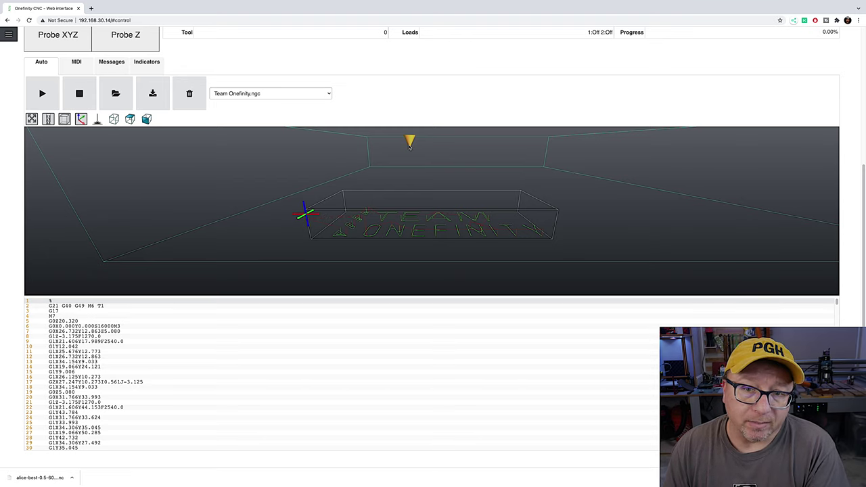
{"action": "left_click_drag", "start_coordinate": [415, 151], "coordinate": [397, 211]}
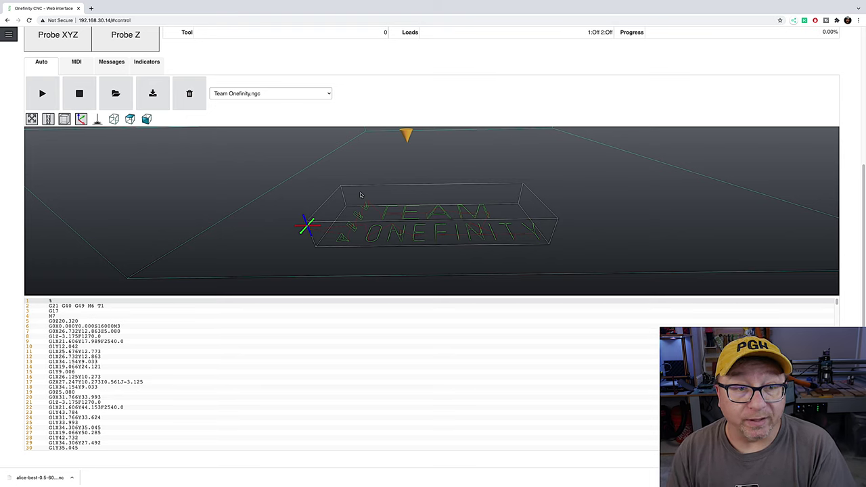
Reload lab-engrave-11-16-90d.nc and orbit its portrait engraving toolpath to a near top-down view
{"action": "left_click", "coordinate": [271, 93]}
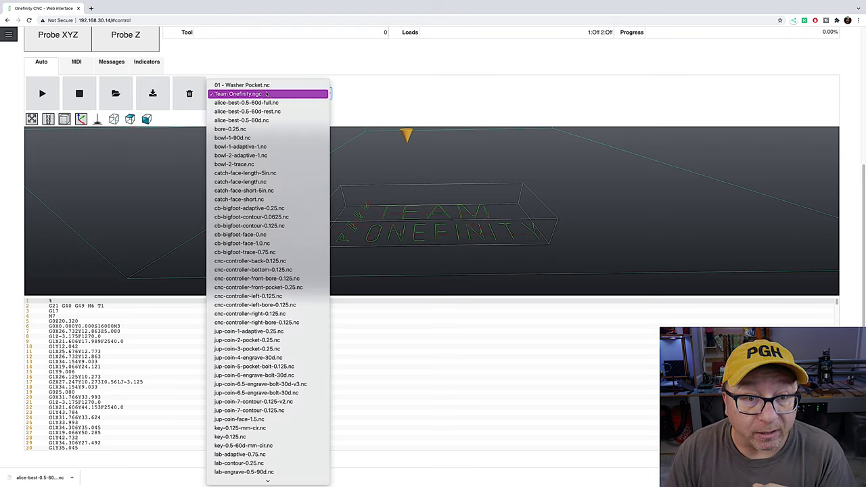
{"action": "scroll", "coordinate": [280, 287], "scroll_direction": "down", "scroll_amount": 5}
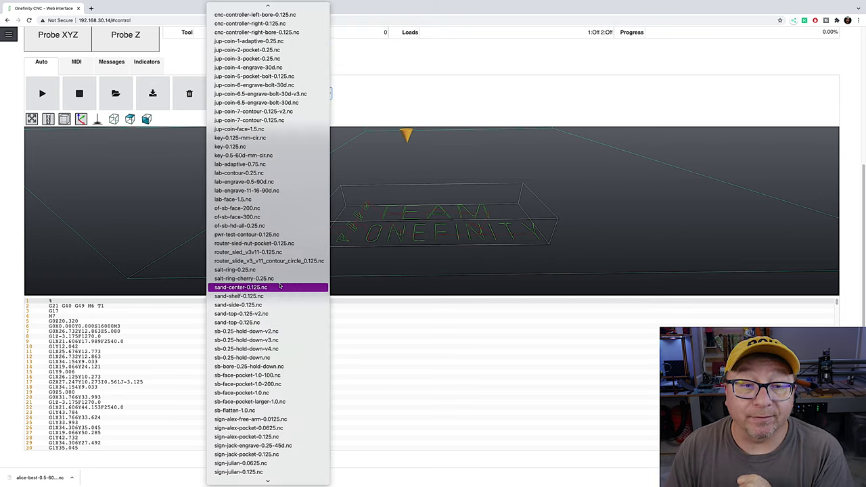
{"action": "key", "text": "Escape"}
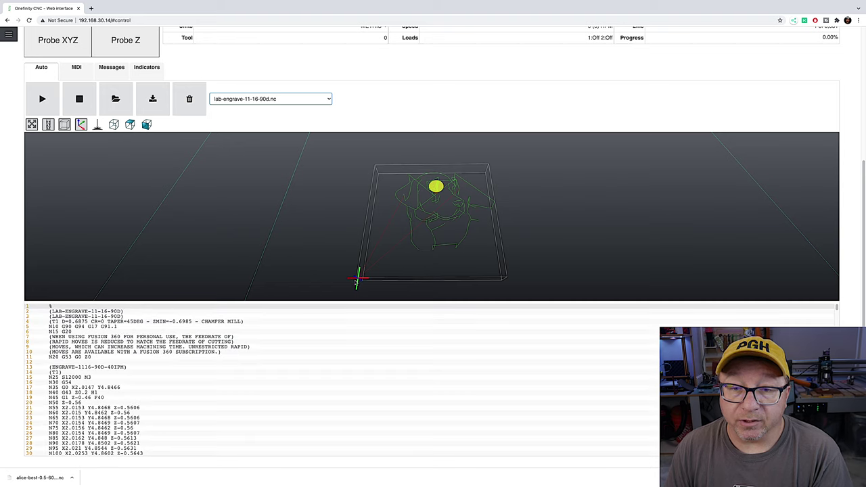
{"action": "left_click_drag", "start_coordinate": [441, 235], "coordinate": [386, 291]}
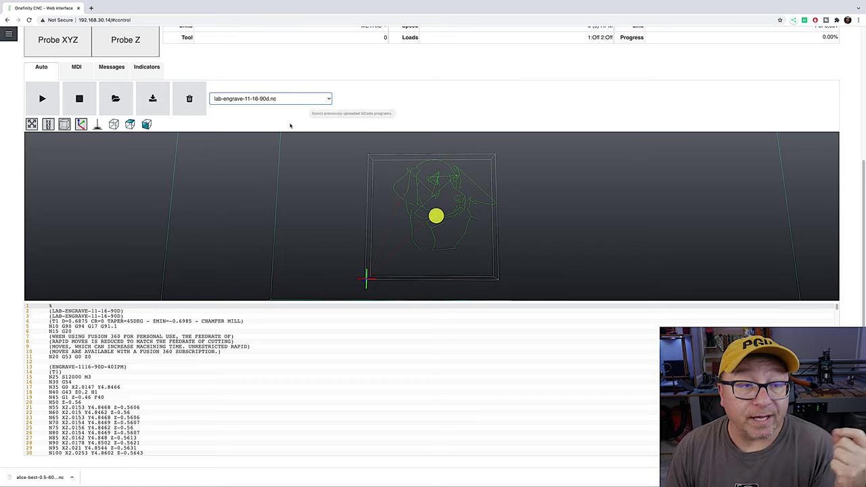
Upload top-base-pocket-outline-0.0625-v4.nc from the Army Strong folder
{"action": "left_click", "coordinate": [116, 100]}
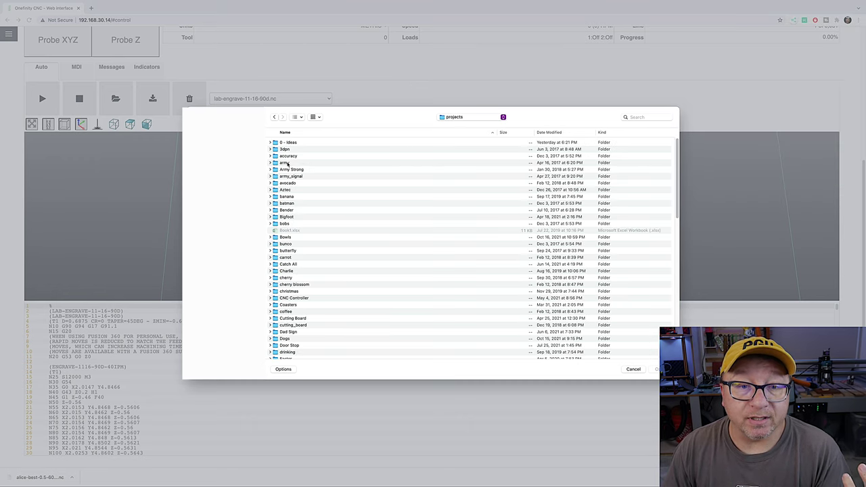
{"action": "double_click", "coordinate": [288, 169]}
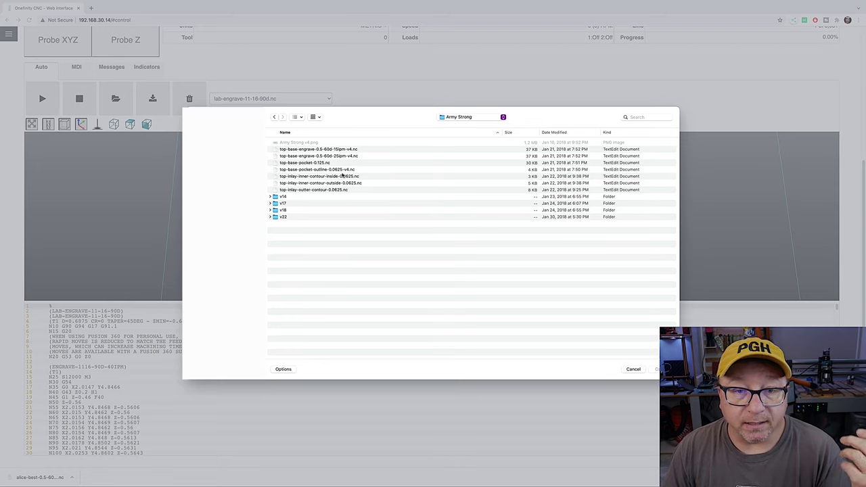
{"action": "left_click", "coordinate": [340, 170]}
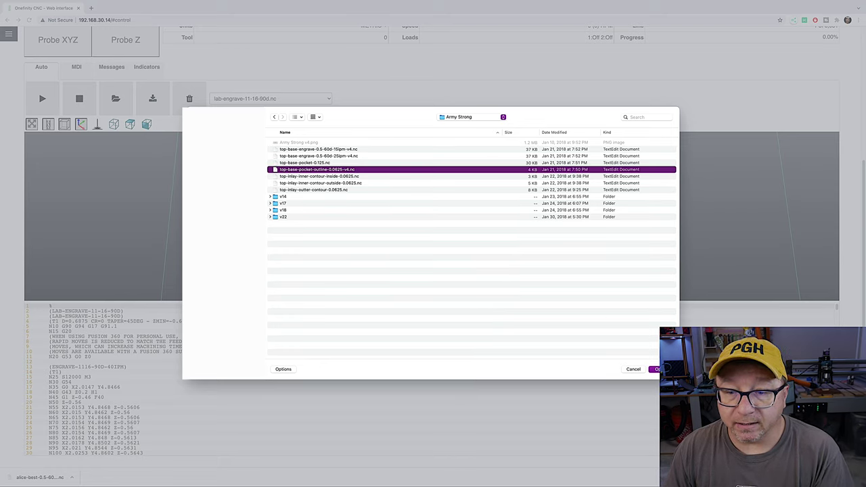
{"action": "key", "text": "Return"}
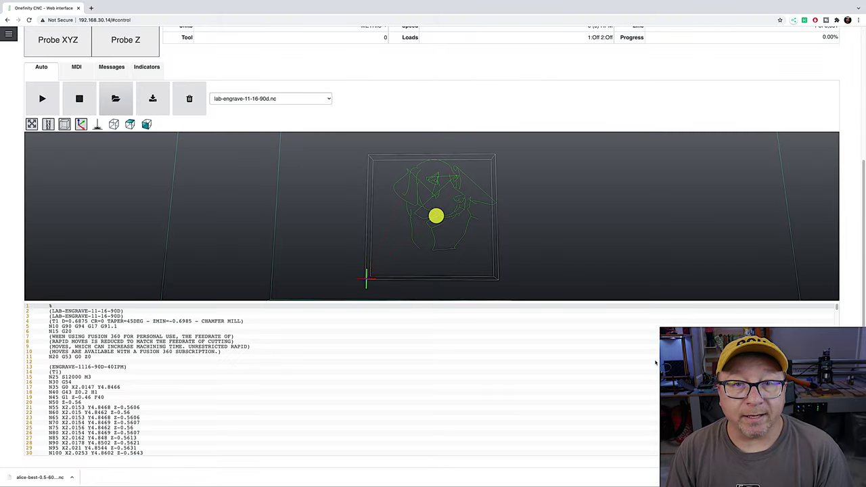
Orbit and zoom out on the star outline toolpath, then scroll back up to the position panel
{"action": "left_click_drag", "start_coordinate": [477, 222], "coordinate": [402, 258]}
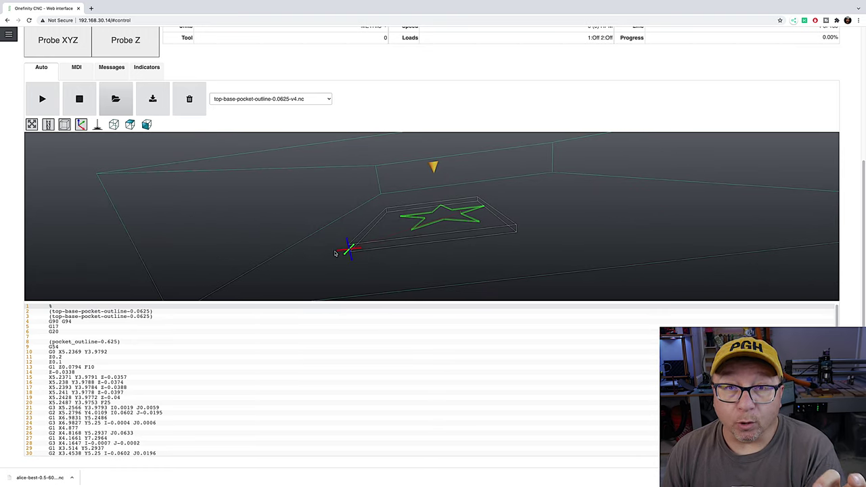
{"action": "left_click_drag", "start_coordinate": [472, 205], "coordinate": [470, 230]}
{"action": "scroll", "coordinate": [478, 228], "scroll_direction": "down", "scroll_amount": 3}
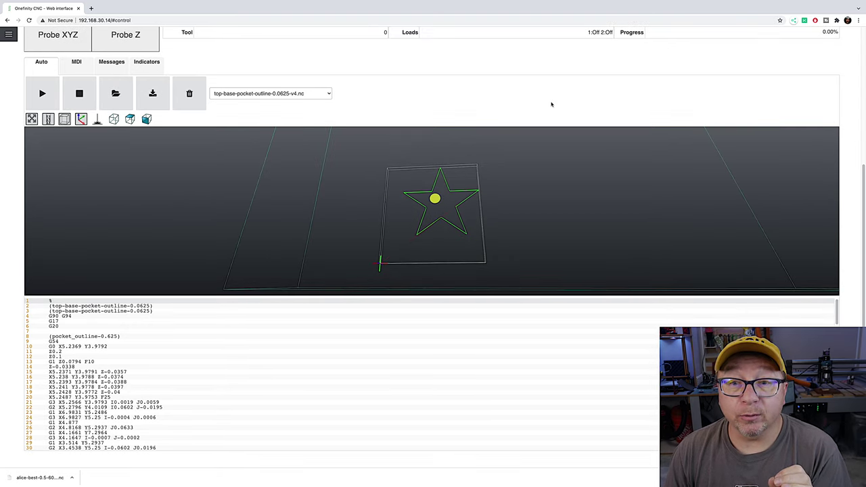
{"action": "scroll", "coordinate": [555, 121], "scroll_direction": "up", "scroll_amount": 3}
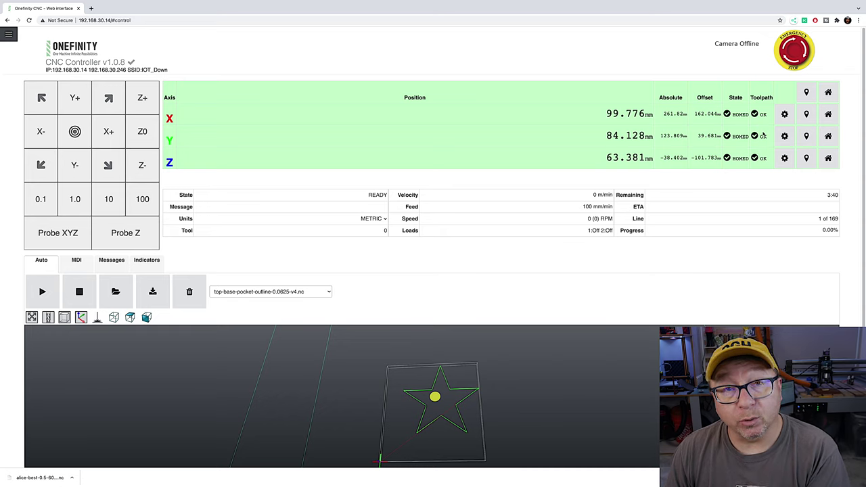
{"action": "mouse_move", "coordinate": [762, 135]}
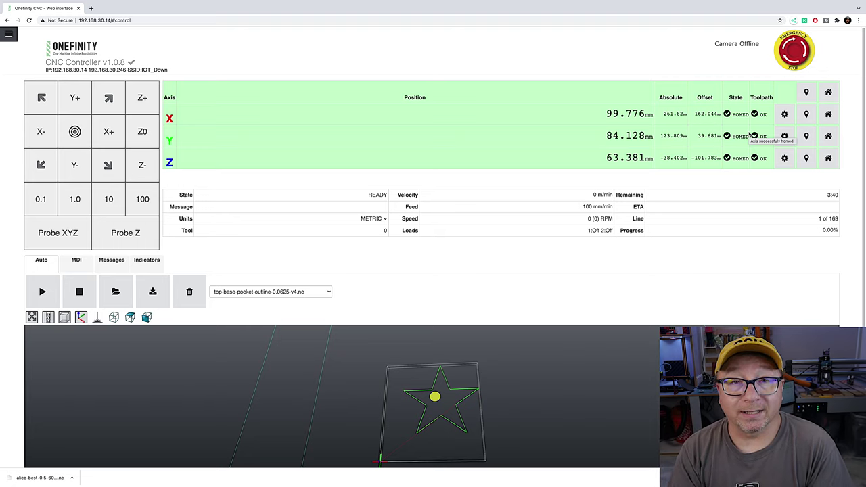
Get vcut-test-fast.nc loaded (1,716 lines, 0:36) and return to the axis position panel
{"action": "scroll", "coordinate": [466, 306], "scroll_direction": "down", "scroll_amount": 3}
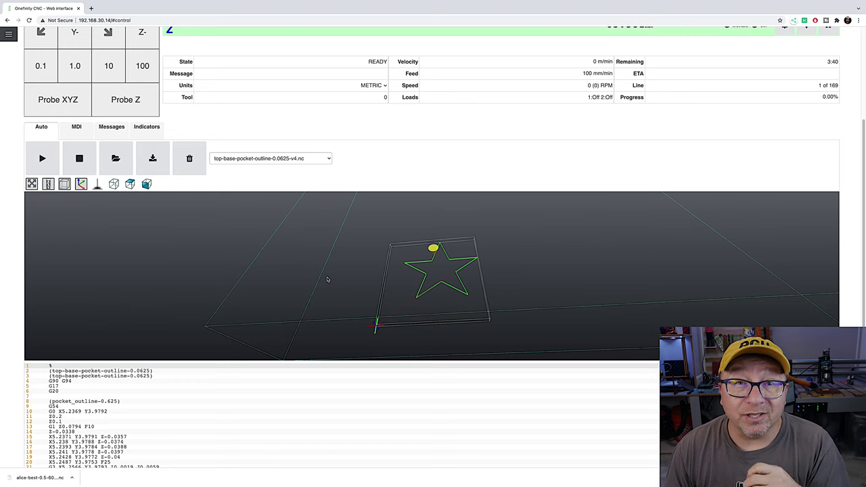
{"action": "left_click_drag", "start_coordinate": [326, 277], "coordinate": [356, 265]}
{"action": "scroll", "coordinate": [735, 133], "scroll_direction": "up", "scroll_amount": 2}
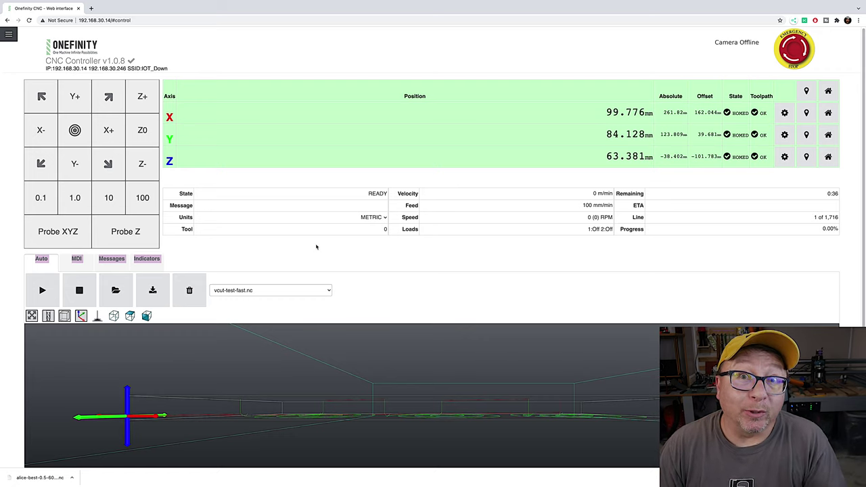
Browse the G-code file list without changing files, then bring up the Delete GCode? all-or-selected prompt
{"action": "left_click", "coordinate": [330, 290]}
{"action": "key", "text": "Escape"}
{"action": "left_click", "coordinate": [329, 290]}
{"action": "scroll", "coordinate": [298, 156], "scroll_direction": "up", "scroll_amount": 5}
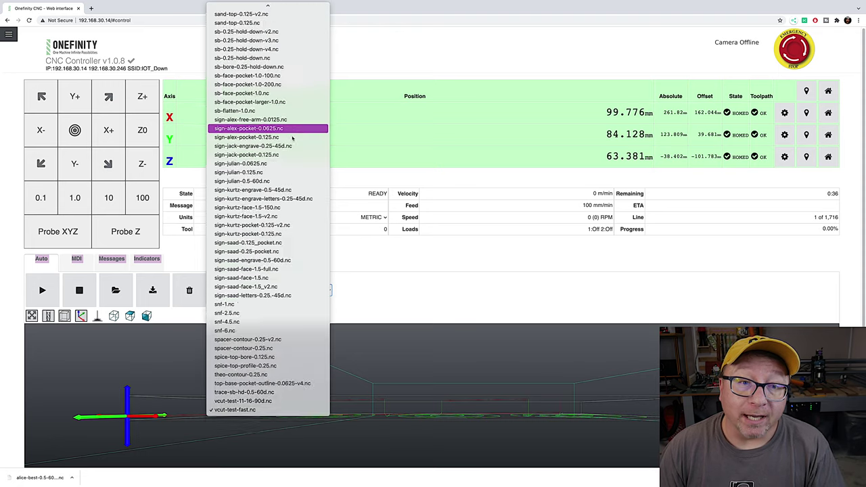
{"action": "scroll", "coordinate": [296, 161], "scroll_direction": "up", "scroll_amount": 5}
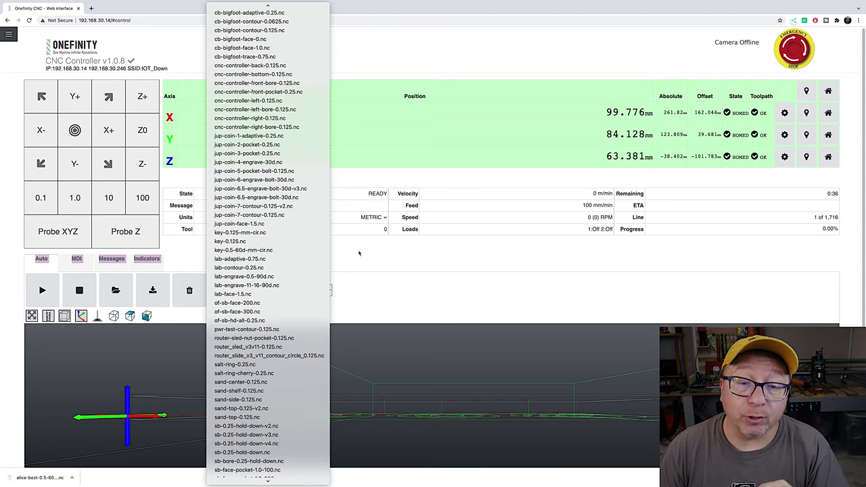
{"action": "left_click", "coordinate": [376, 285]}
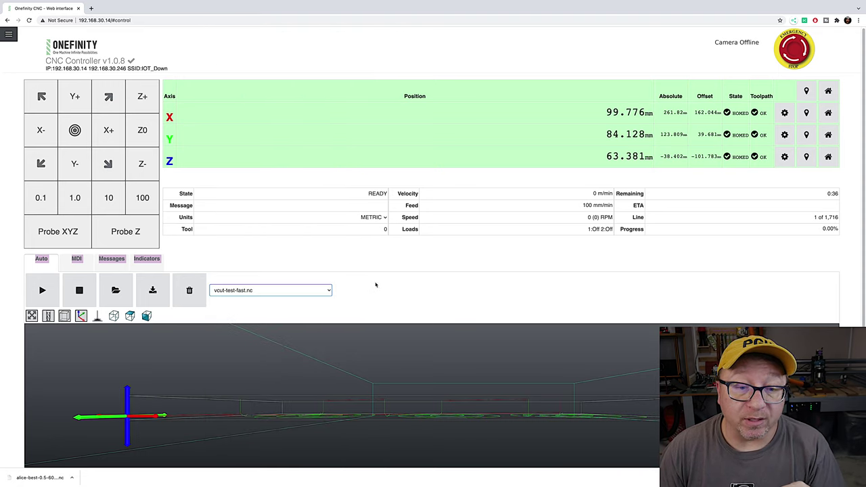
{"action": "left_click", "coordinate": [199, 302]}
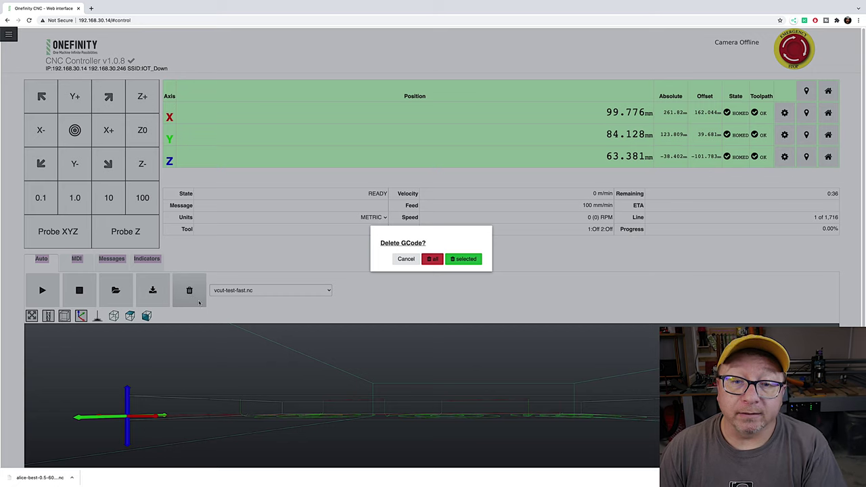
Cancel the Delete GCode? prompt, keeping vcut-test-fast.nc loaded
{"action": "left_click", "coordinate": [407, 260]}
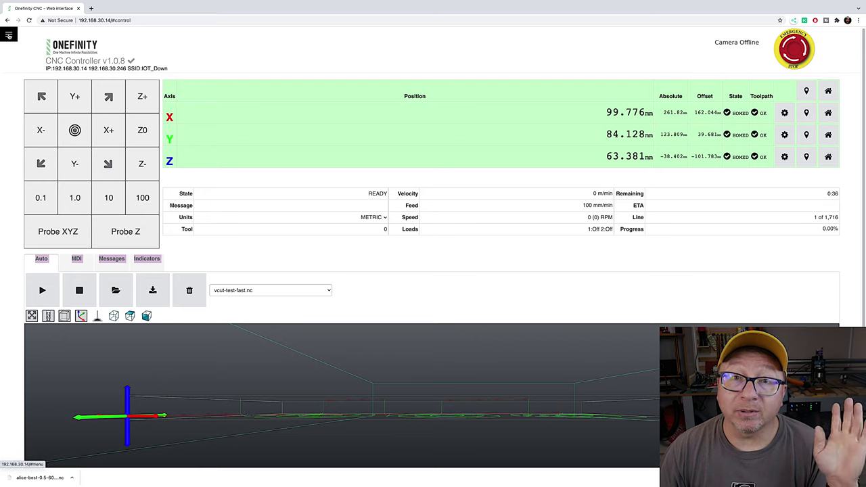
Open the navigation sidebar and choose its power button to raise the Confirm shutdown? prompt
{"action": "left_click", "coordinate": [9, 33]}
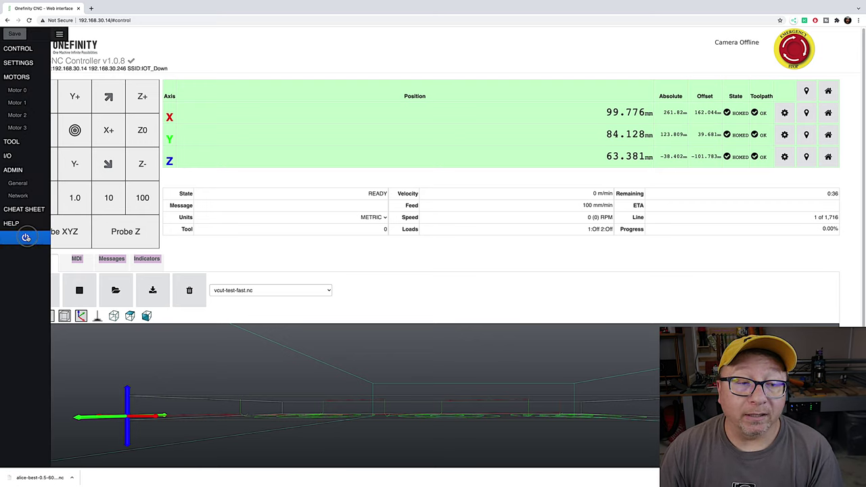
{"action": "left_click", "coordinate": [25, 237]}
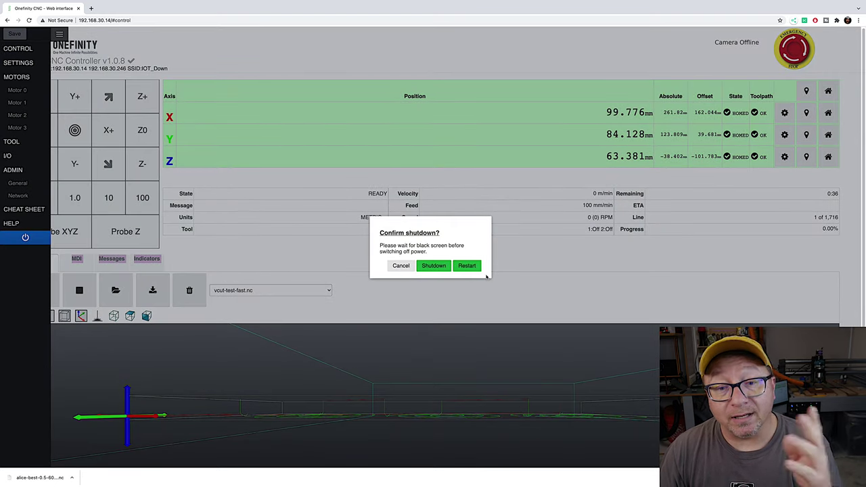
Confirm Shutdown and wait until the interface shows DISCONNECTED
{"action": "left_click", "coordinate": [434, 266]}
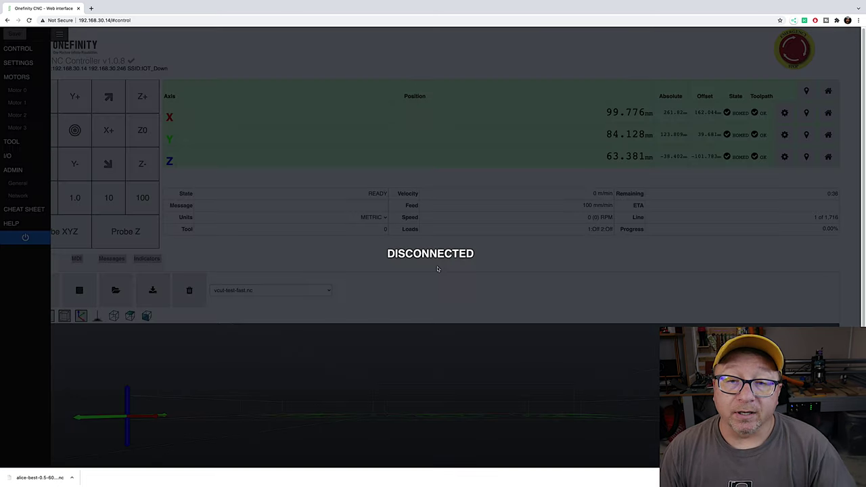